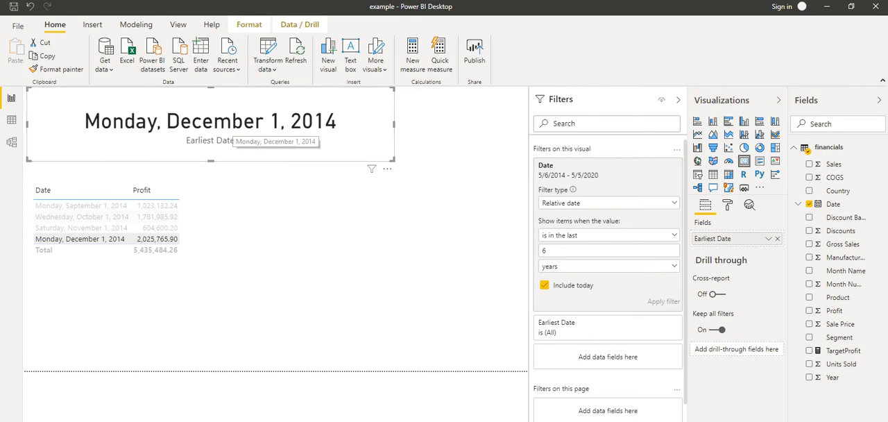
# - Cross-filter the Earliest Date card by the Wednesday, October 1, 2014 row of the table
pyautogui.click(82, 216)
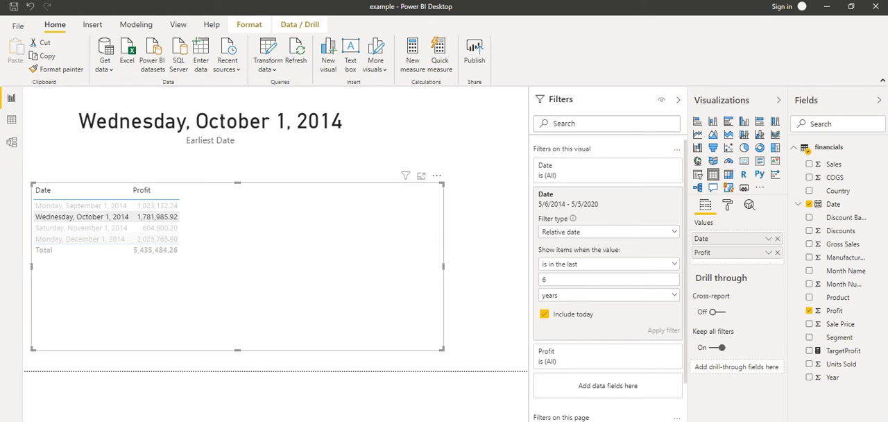
# - Open the blank report page, add a card visual showing First Segment, and widen it so the segment name fits on one line
pyautogui.click(118, 421)
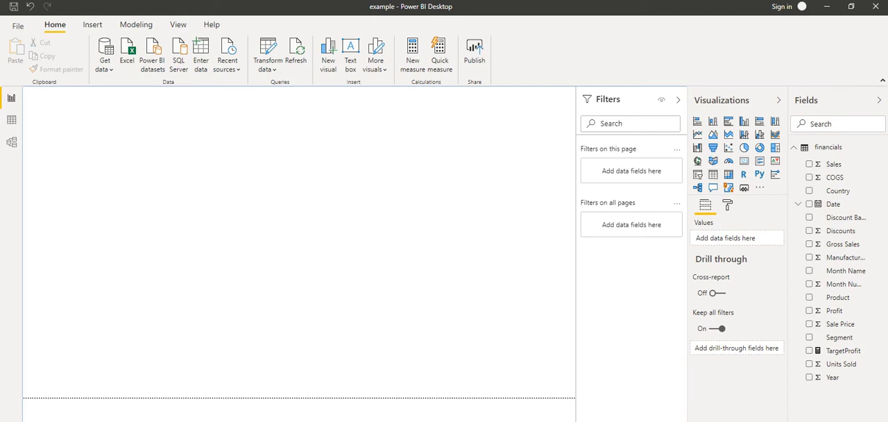
pyautogui.click(744, 161)
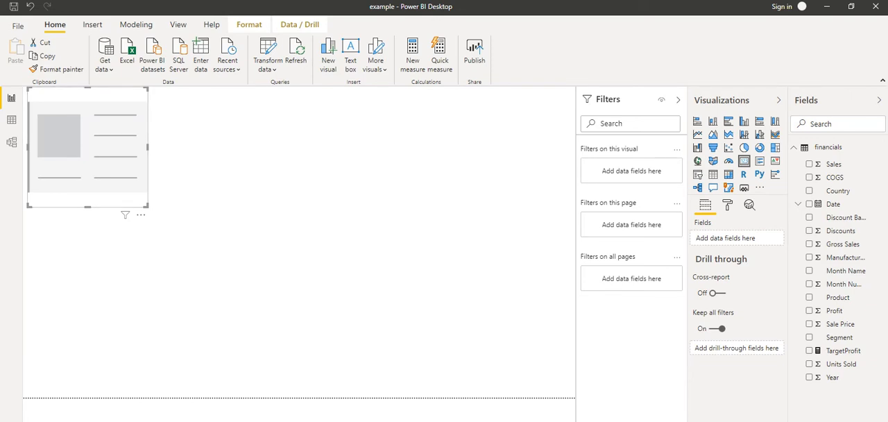
pyautogui.click(839, 337)
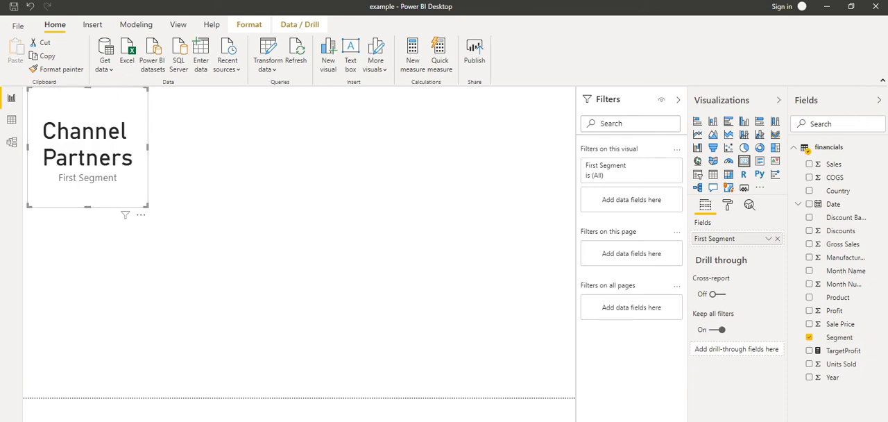
pyautogui.moveTo(146, 206); pyautogui.dragTo(243, 220)
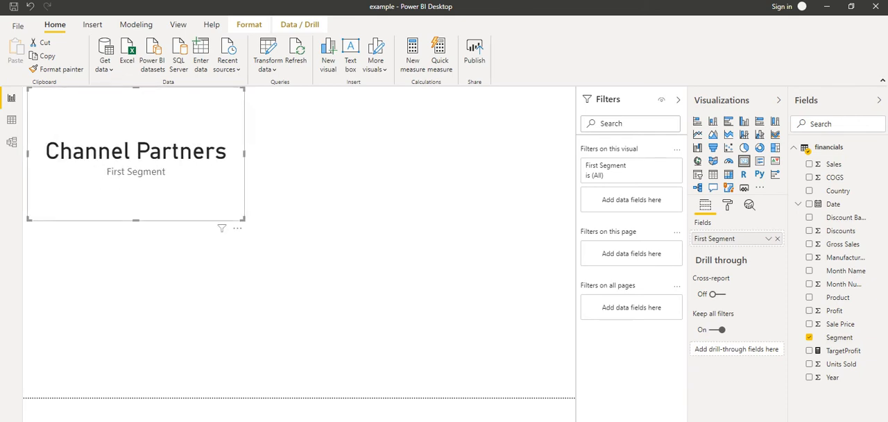
pyautogui.click(312, 243)
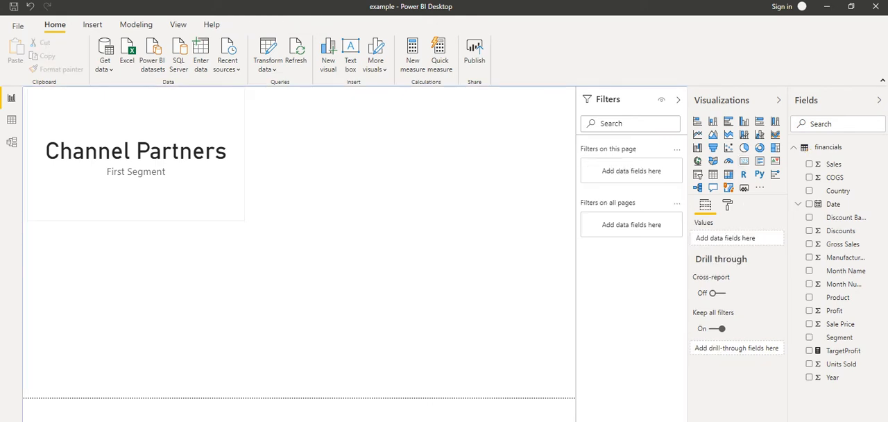
pyautogui.click(201, 188)
pyautogui.click(313, 243)
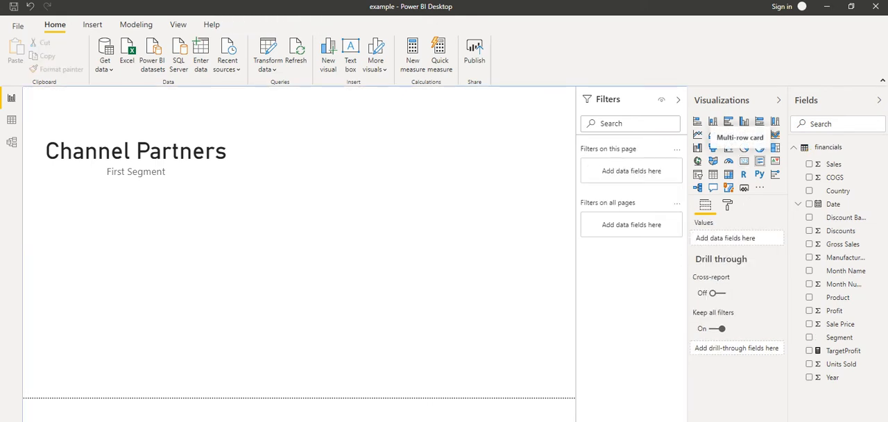
# - Add a multi-row card beside the First Segment card and fill it with the Segment, Profit and Product fields
pyautogui.click(760, 161)
pyautogui.moveTo(136, 292); pyautogui.dragTo(373, 167)
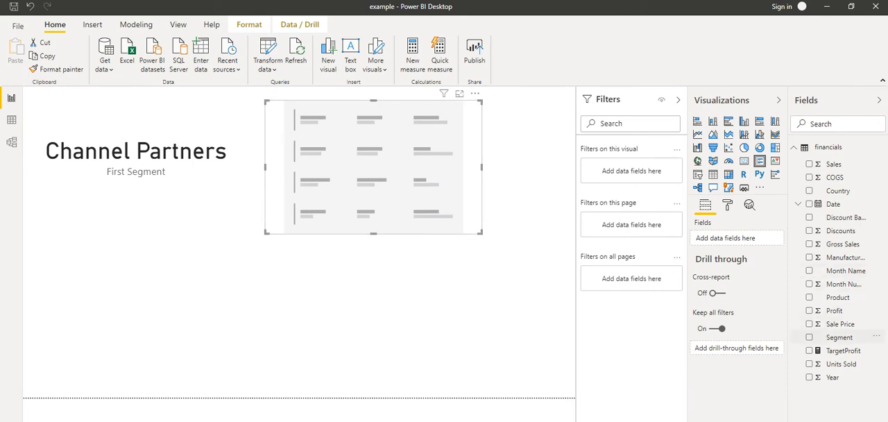
pyautogui.moveTo(839, 338); pyautogui.dragTo(389, 196)
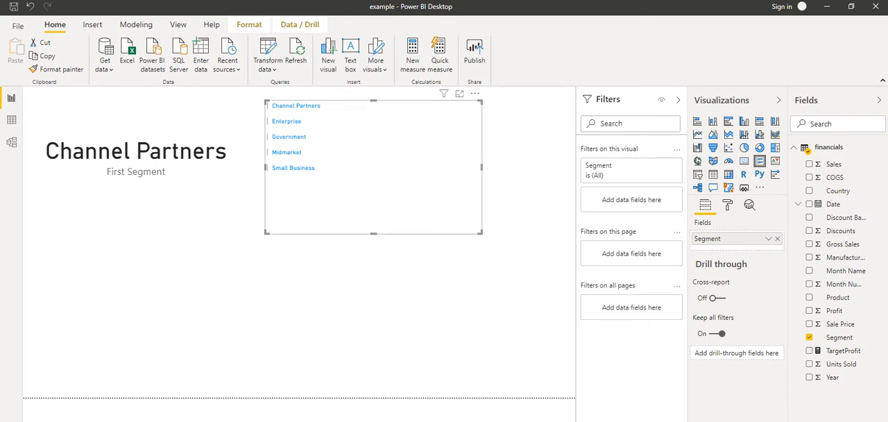
pyautogui.moveTo(834, 310); pyautogui.dragTo(357, 119)
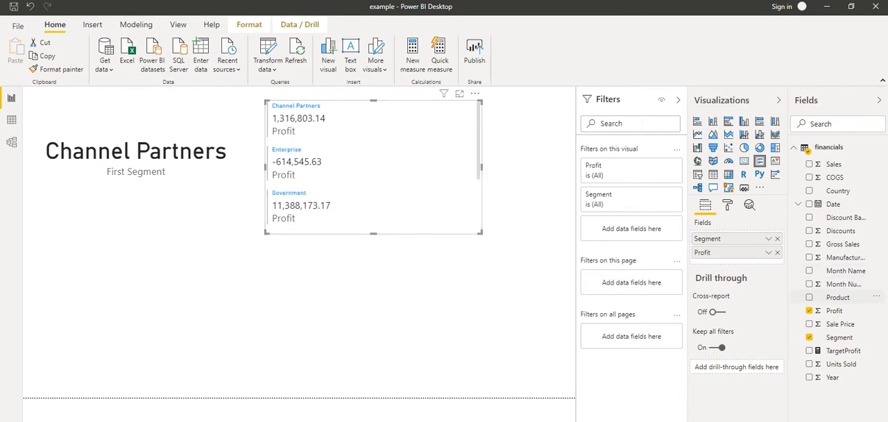
pyautogui.moveTo(838, 297); pyautogui.dragTo(378, 142)
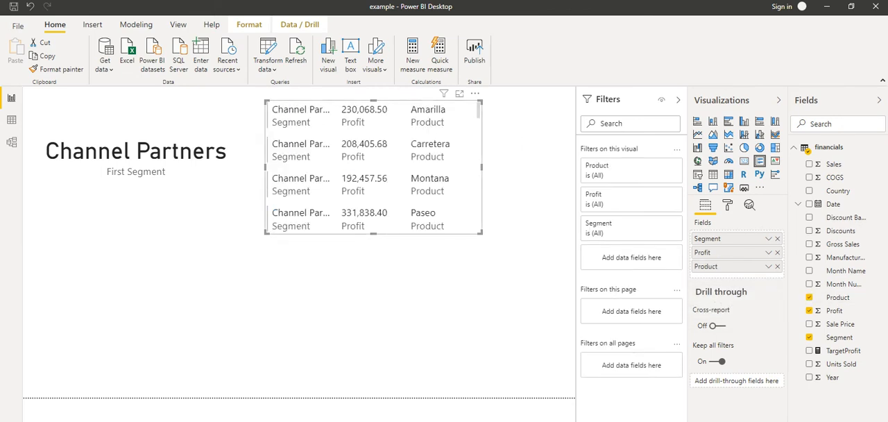
# - Enlarge the multi-row card and remove the Product field from it
pyautogui.moveTo(483, 233); pyautogui.dragTo(553, 347)
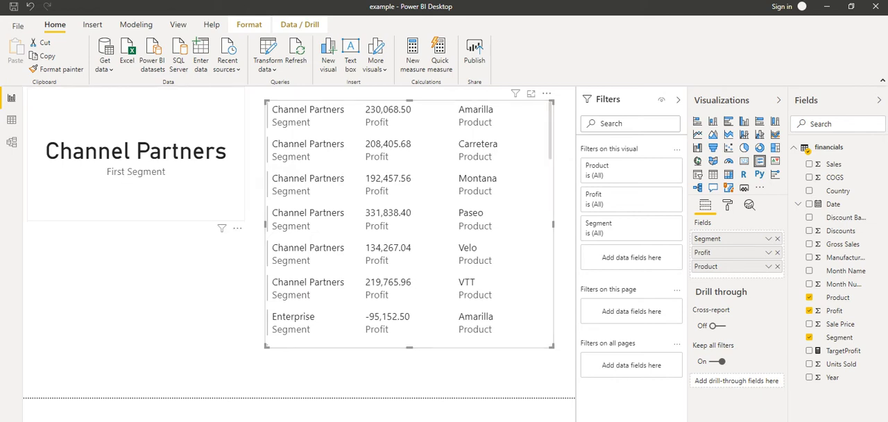
pyautogui.click(124, 161)
pyautogui.click(410, 224)
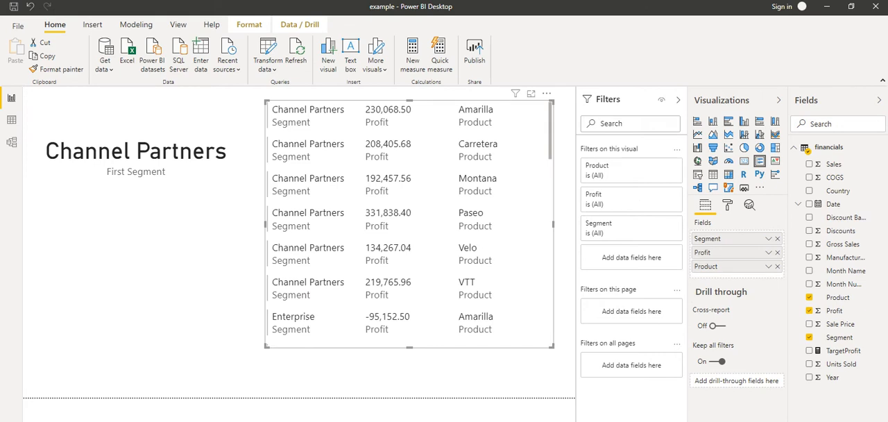
pyautogui.click(778, 266)
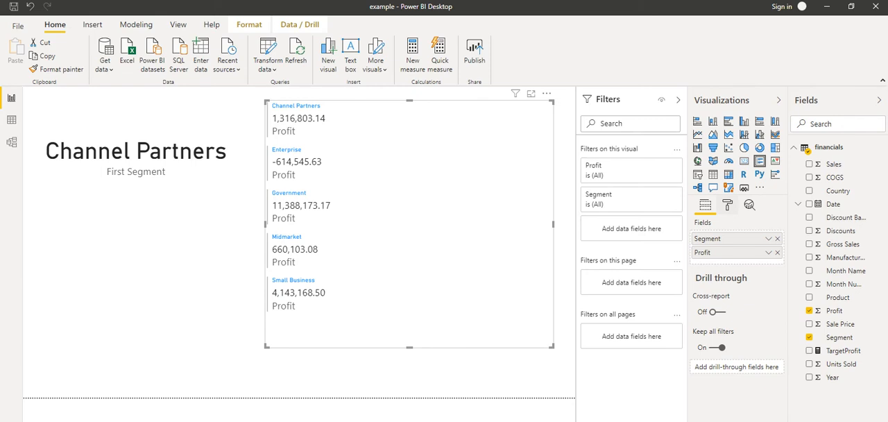
# - Set the bar thickness of the multi-row card to 8 in its card formatting
pyautogui.click(727, 205)
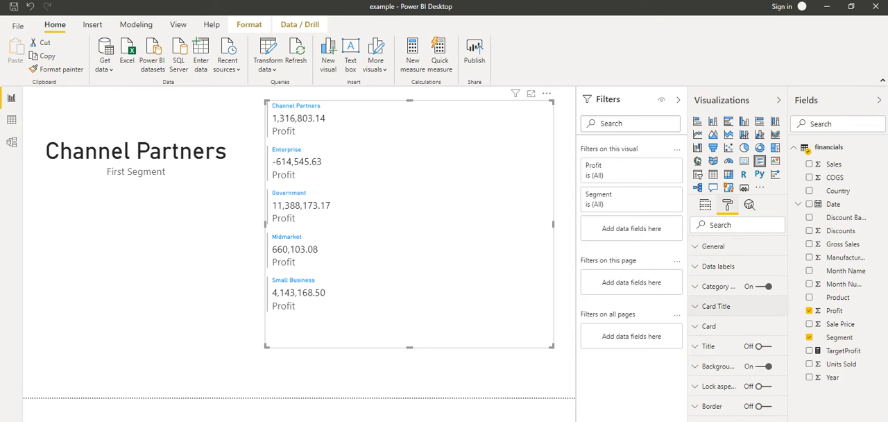
pyautogui.click(715, 327)
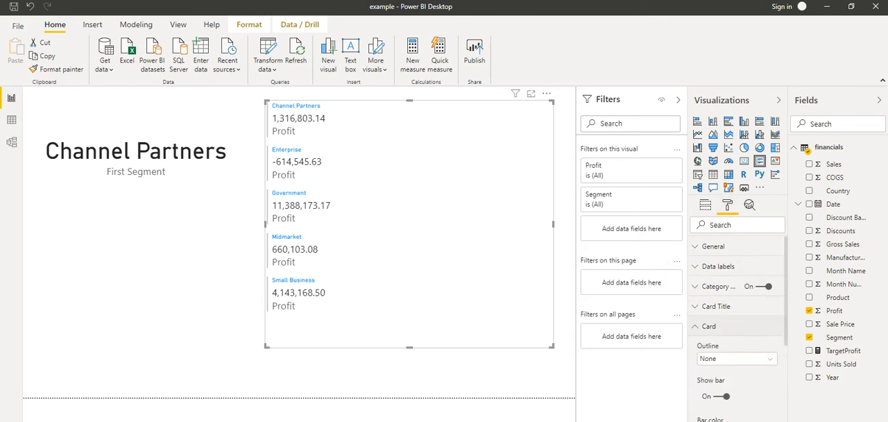
pyautogui.scroll(-5, 739, 327)
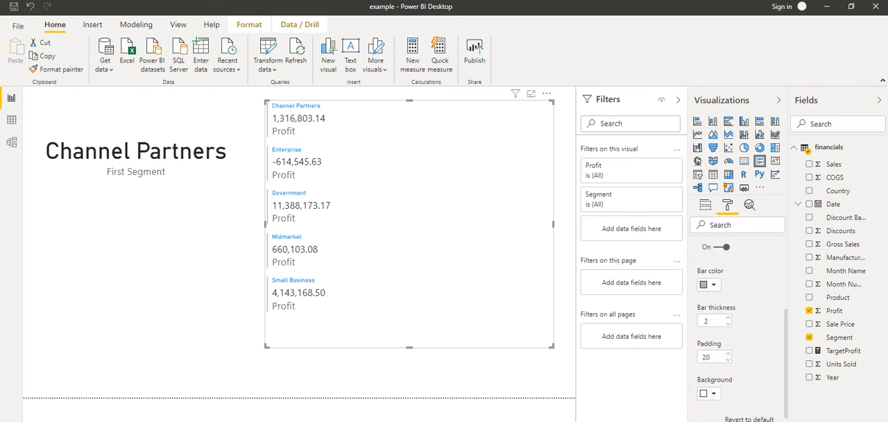
pyautogui.click(728, 318)
pyautogui.click(728, 318)
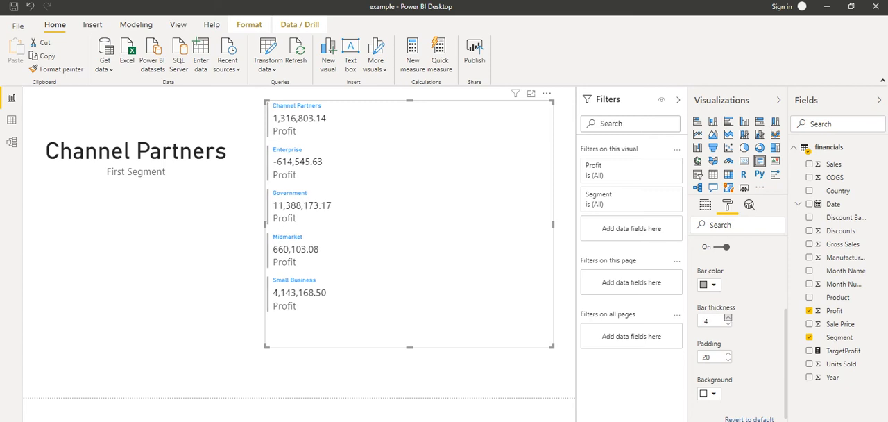
pyautogui.click(728, 318)
pyautogui.scroll(3, 728, 318)
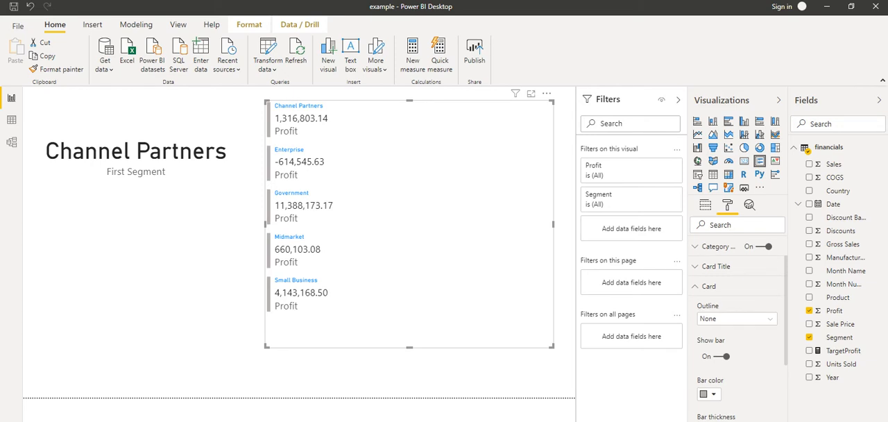
pyautogui.scroll(-3, 737, 327)
pyautogui.scroll(3, 737, 326)
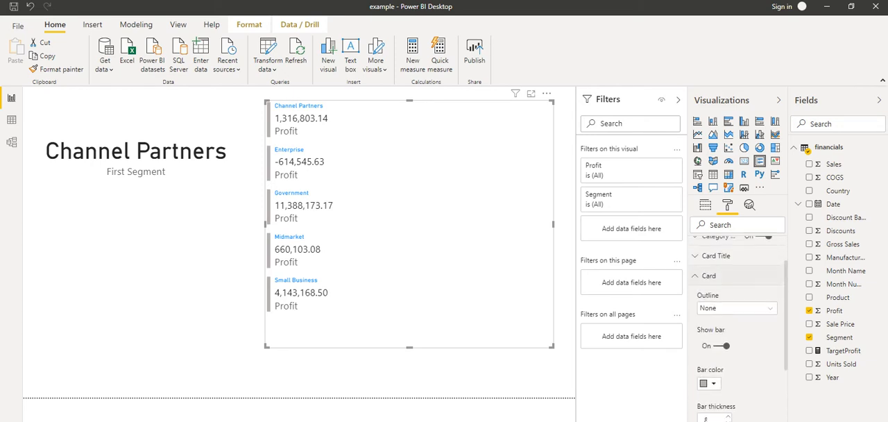
pyautogui.click(710, 291)
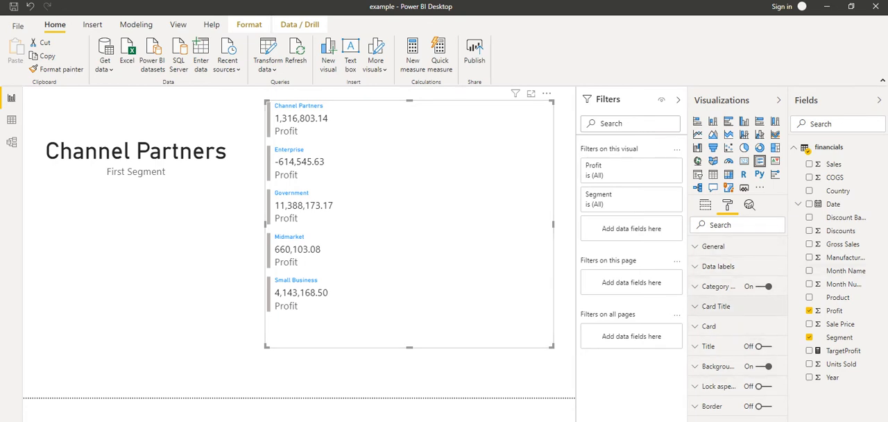
# - Set the multi-row card's title text size to 19 pt and resize the visual to be narrower and slightly taller
pyautogui.click(716, 306)
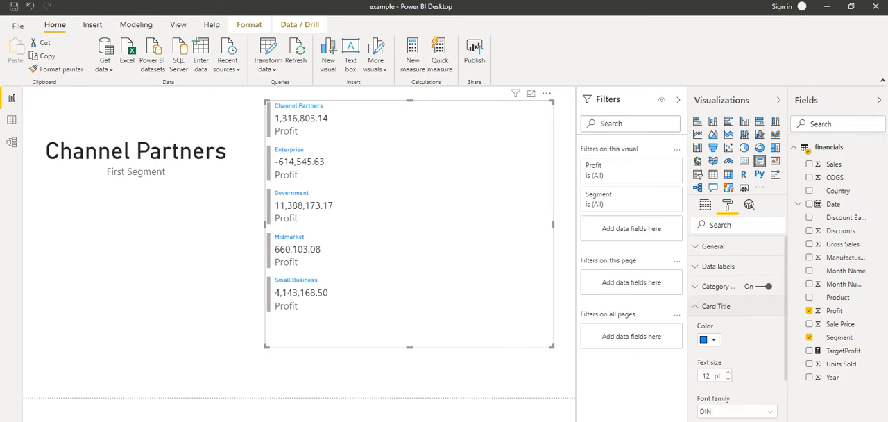
pyautogui.click(729, 372)
pyautogui.click(728, 373)
pyautogui.click(728, 373)
pyautogui.click(728, 372)
pyautogui.click(728, 373)
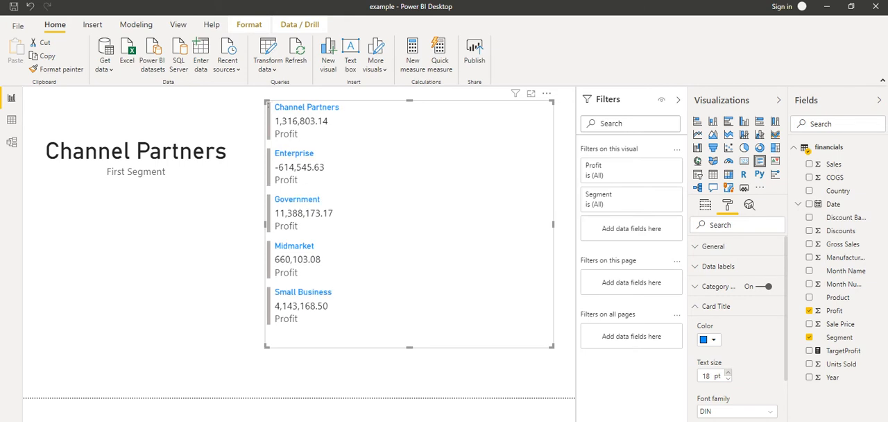
pyautogui.click(728, 372)
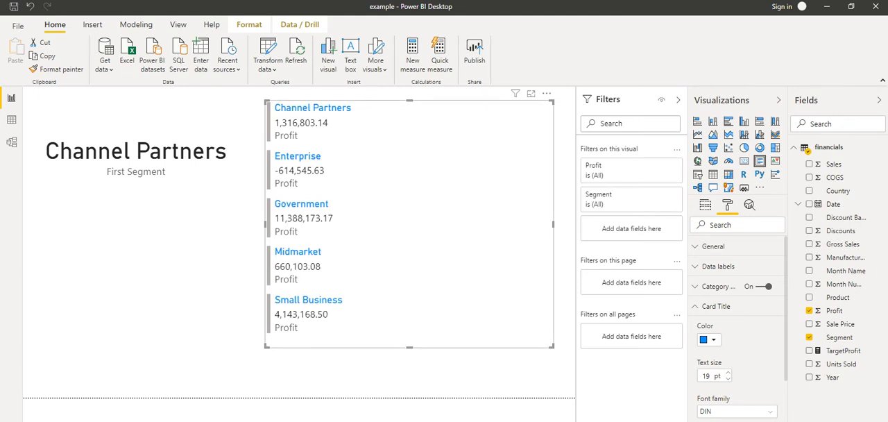
pyautogui.moveTo(553, 346); pyautogui.dragTo(467, 372)
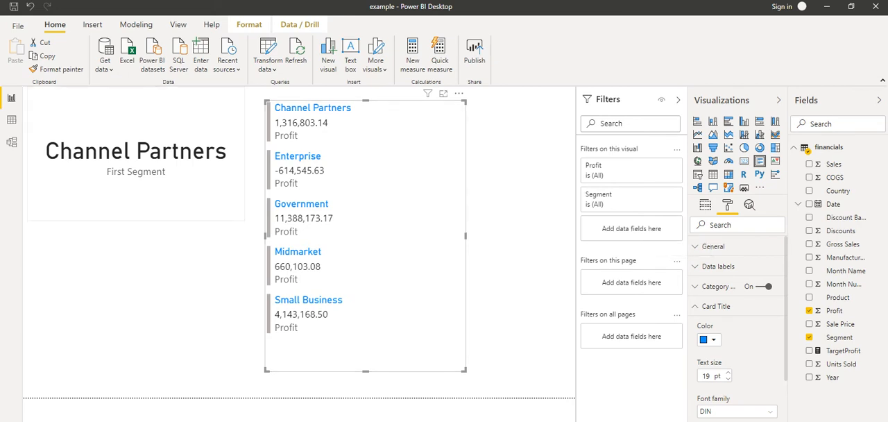
# - Apply a Top N visual filter on Segment to the First Segment card, showing the top 1 by Profit
pyautogui.click(149, 156)
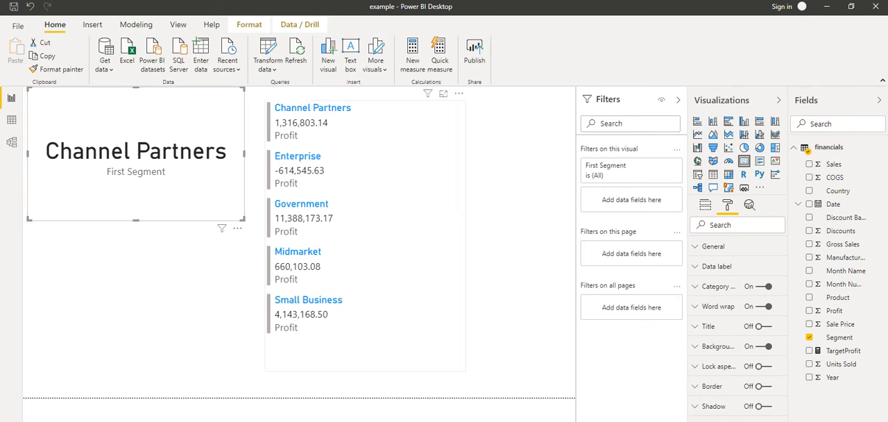
pyautogui.click(389, 222)
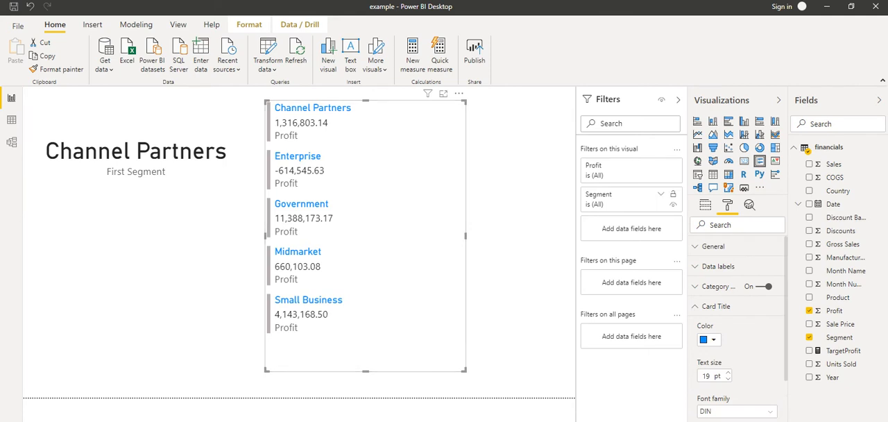
pyautogui.click(149, 163)
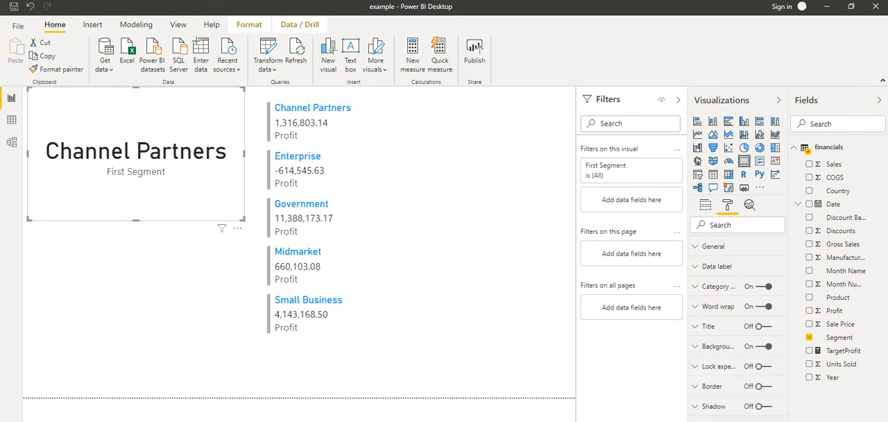
pyautogui.moveTo(833, 337); pyautogui.dragTo(625, 197)
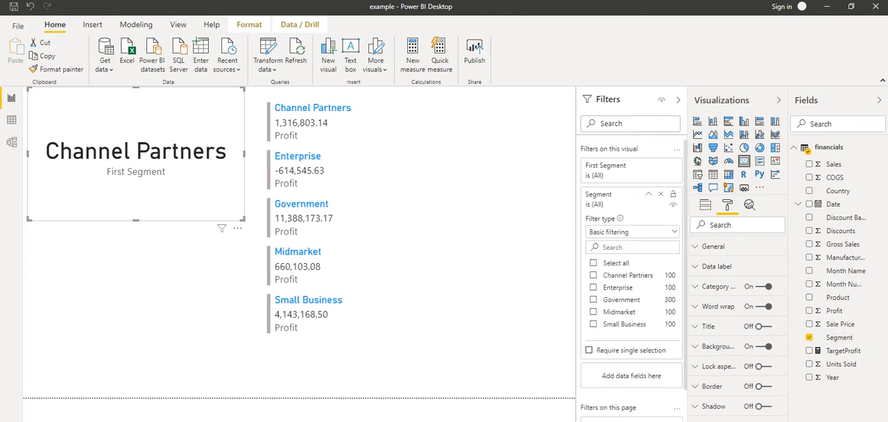
pyautogui.click(632, 232)
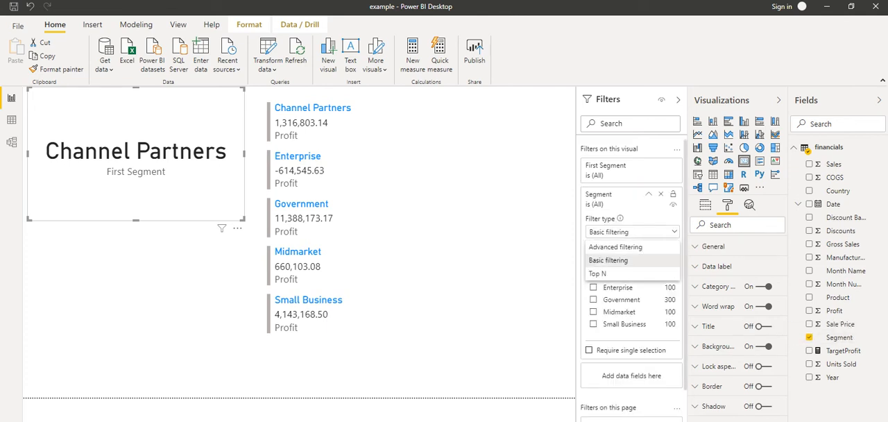
pyautogui.click(603, 275)
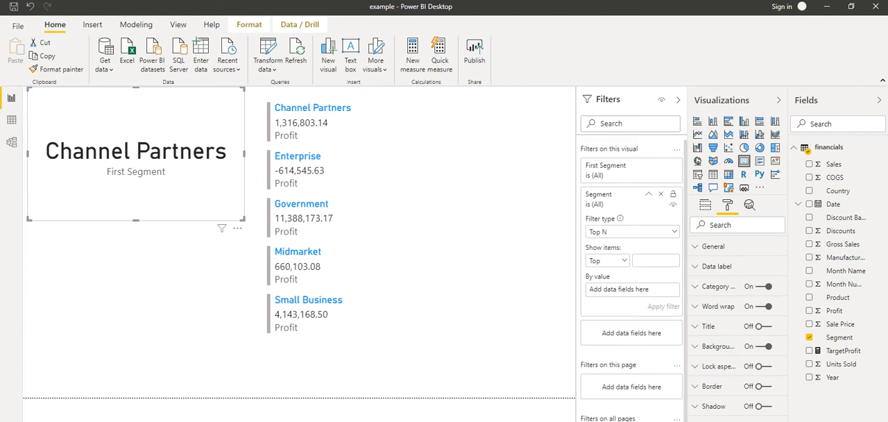
pyautogui.write('1')
pyautogui.moveTo(835, 310); pyautogui.dragTo(631, 289)
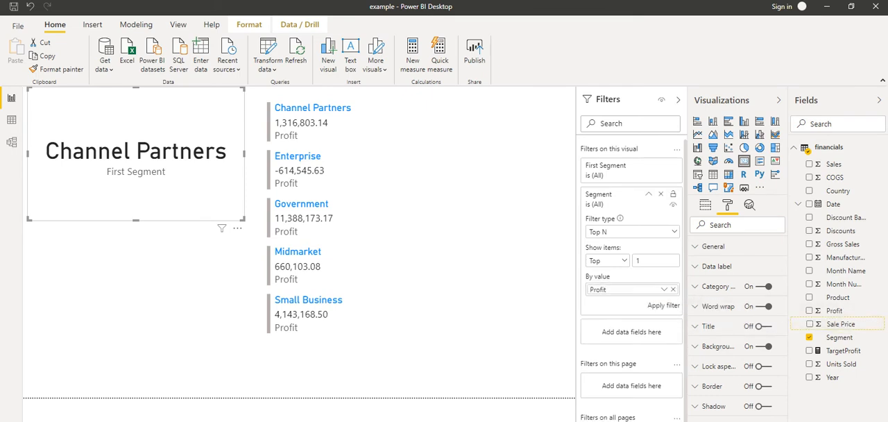
pyautogui.click(663, 305)
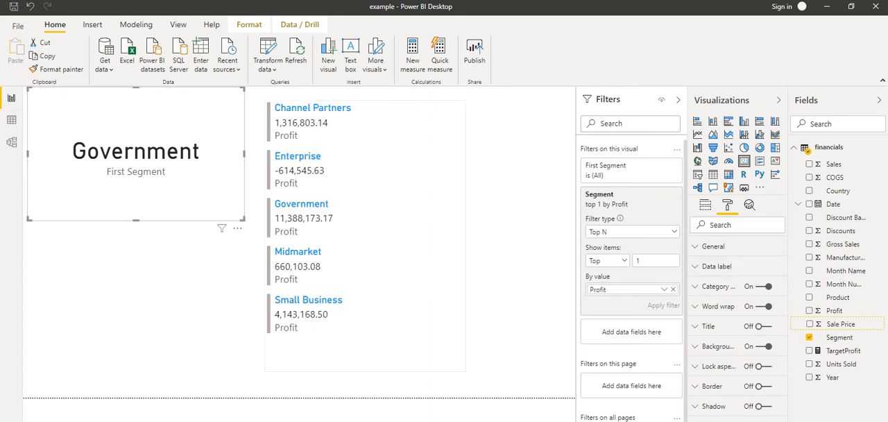
# - Apply a Top N visual filter on Segment to the multi-row card, showing the top 1 by Profit
pyautogui.click(409, 161)
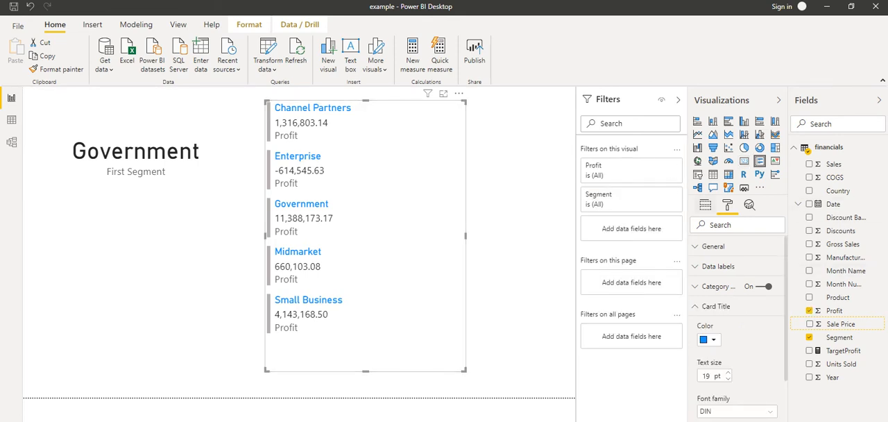
pyautogui.moveTo(840, 338); pyautogui.dragTo(630, 228)
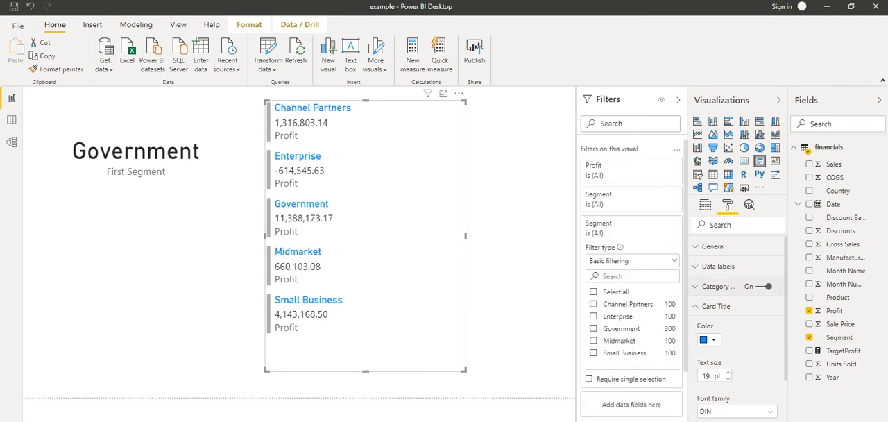
pyautogui.click(632, 261)
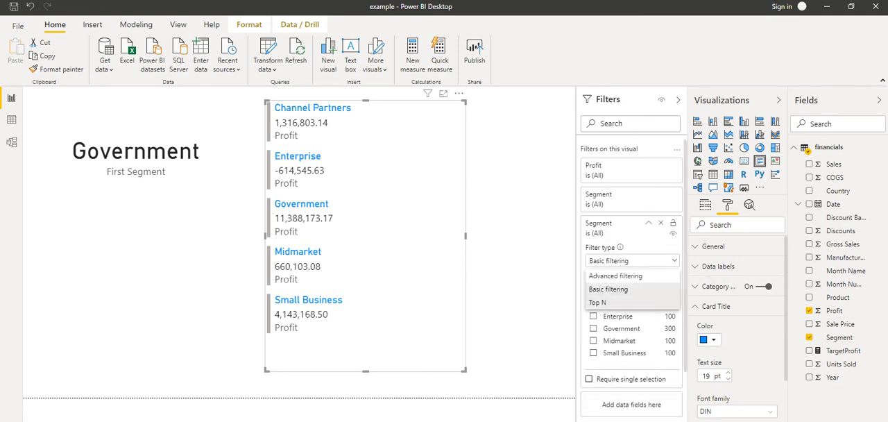
pyautogui.click(611, 303)
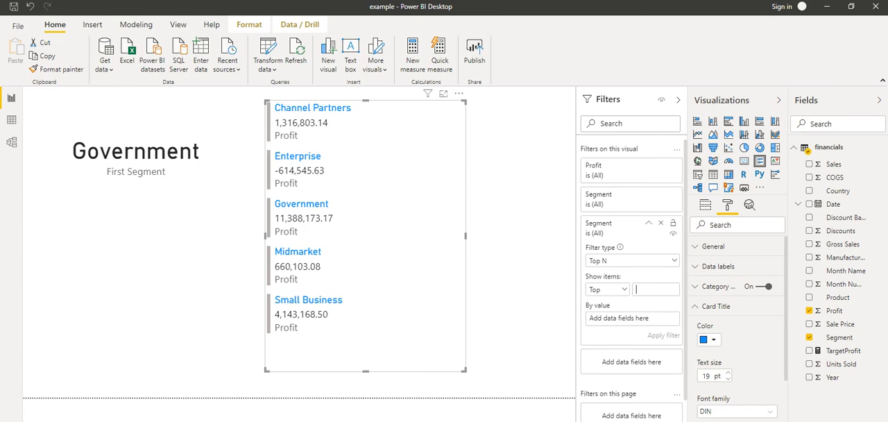
pyautogui.write('1')
pyautogui.moveTo(834, 310); pyautogui.dragTo(611, 317)
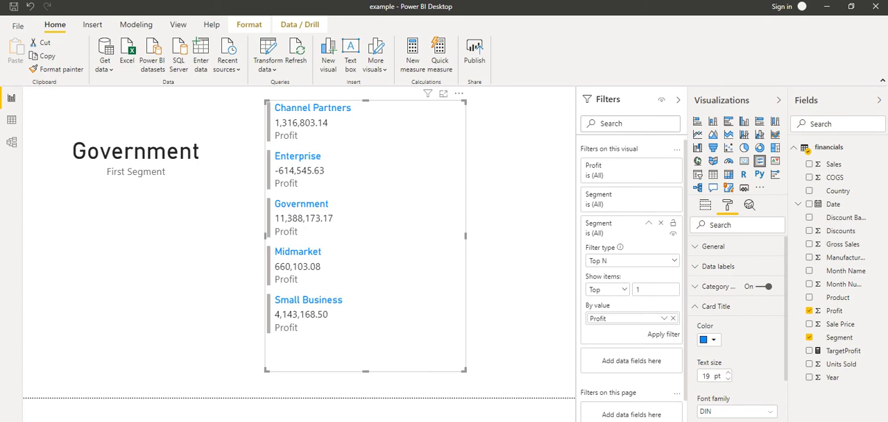
pyautogui.click(663, 334)
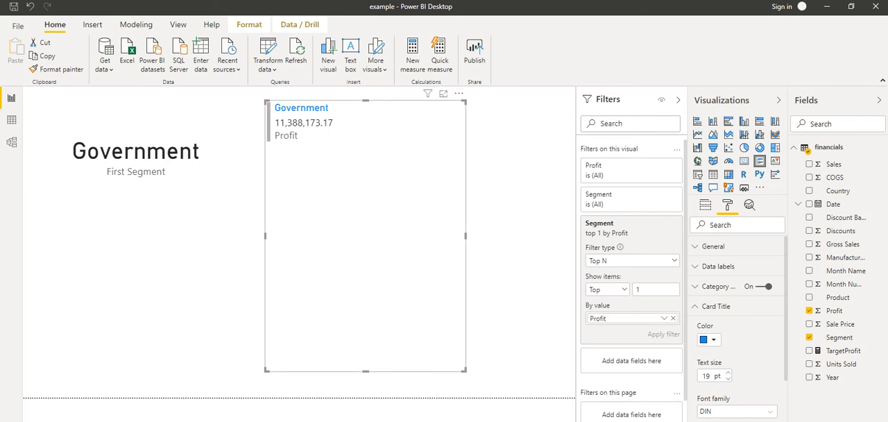
# - Set the multi-row card's Top N filter to the top 3 segments and reduce the visual's height to fit three rows
pyautogui.click(678, 100)
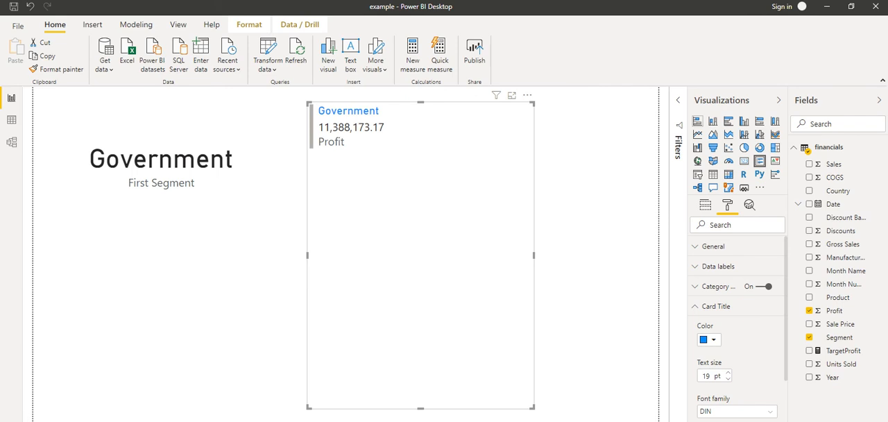
pyautogui.click(679, 100)
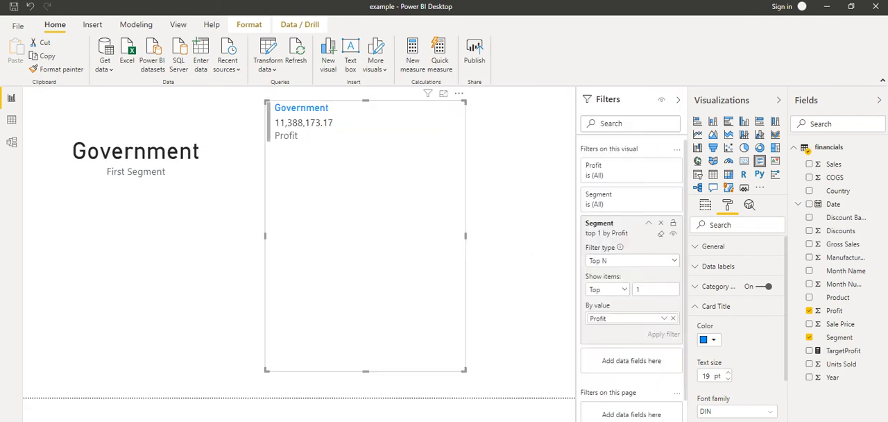
pyautogui.doubleClick(640, 289)
pyautogui.write('3')
pyautogui.press('Return')
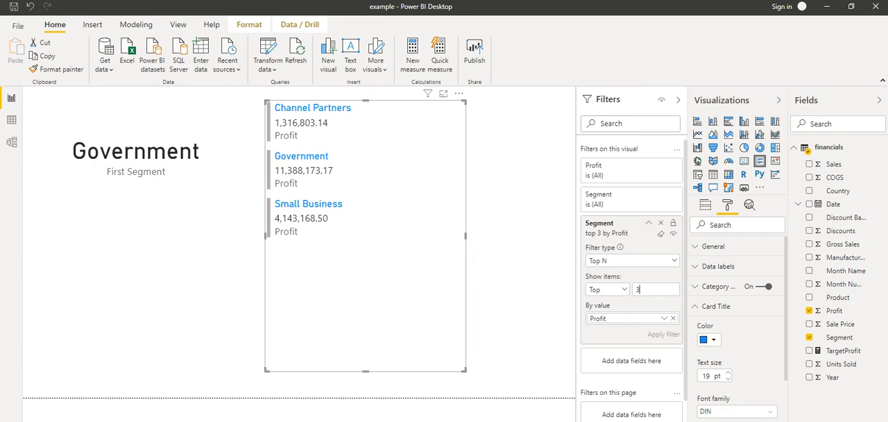
pyautogui.moveTo(366, 371); pyautogui.dragTo(366, 241)
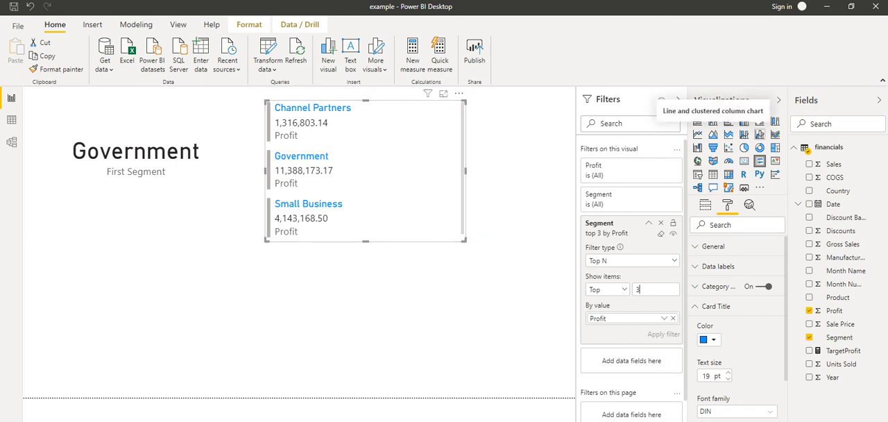
# - Try showing the multi-row card's data as a pie chart and switch the visual back to a multi-row card
pyautogui.click(744, 147)
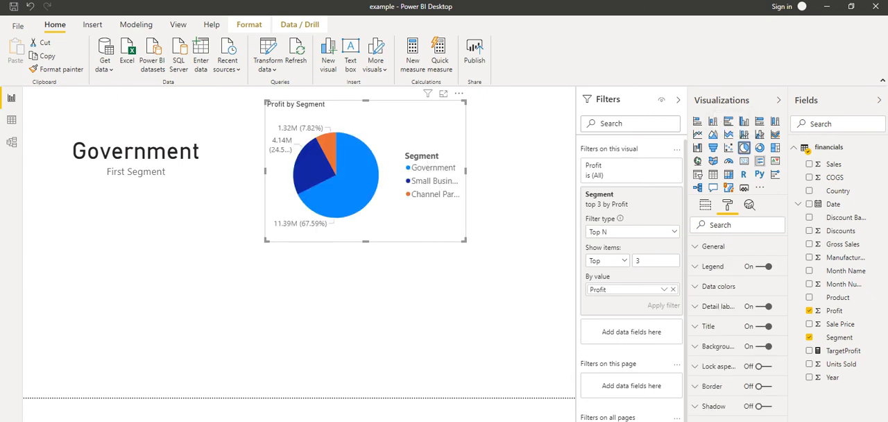
pyautogui.click(760, 161)
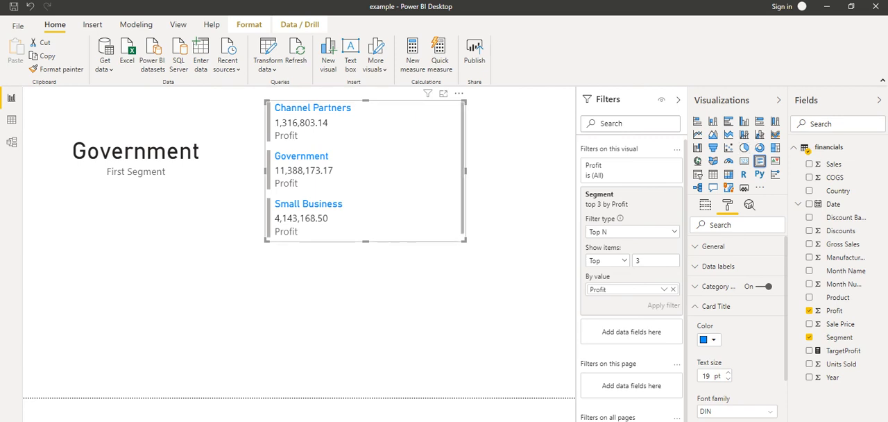
# - Add a pie chart with Country as legend and Profit as values, placed below the multi-row card and widened
pyautogui.click(410, 299)
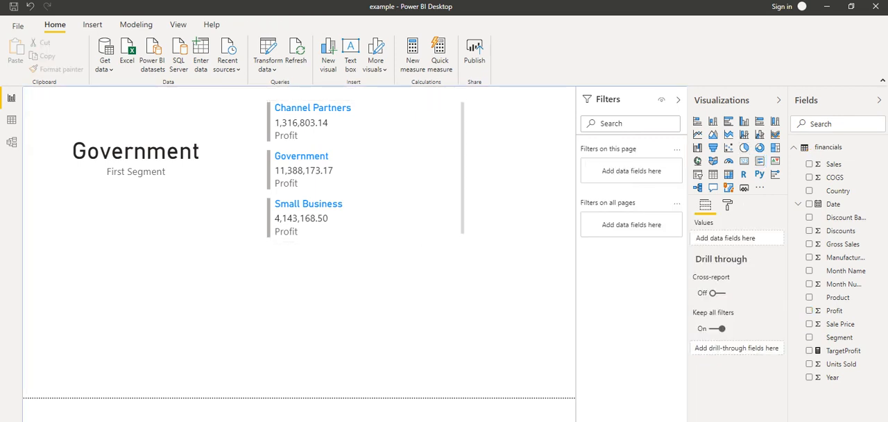
pyautogui.click(744, 147)
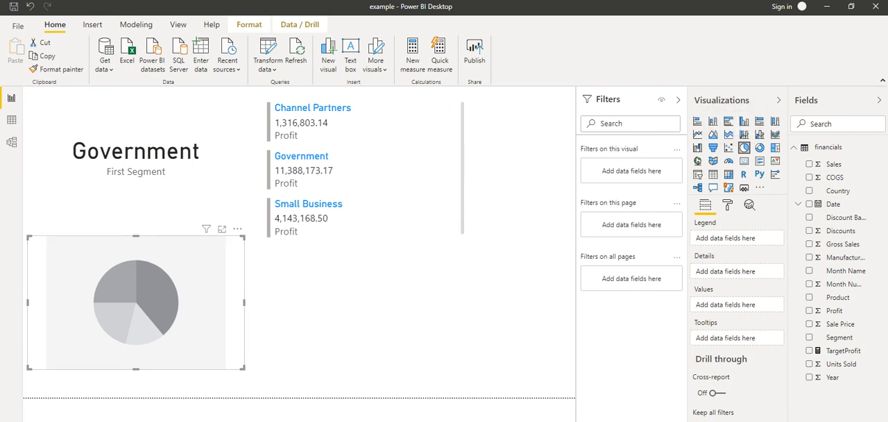
pyautogui.moveTo(837, 190); pyautogui.dragTo(736, 239)
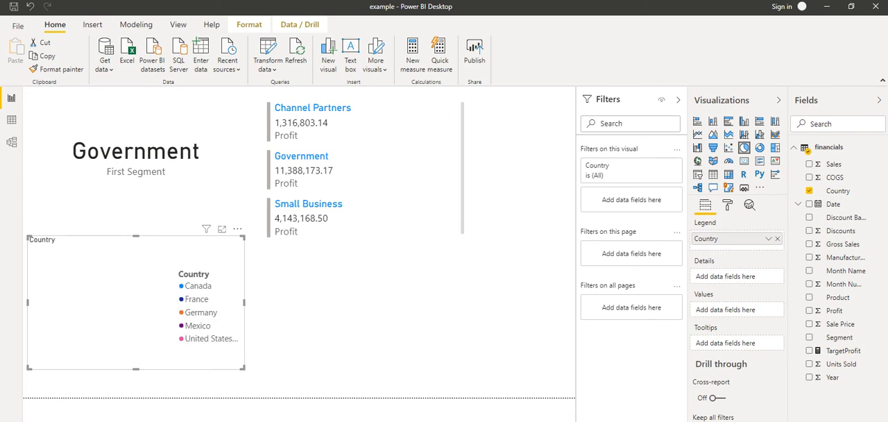
pyautogui.moveTo(834, 311); pyautogui.dragTo(726, 308)
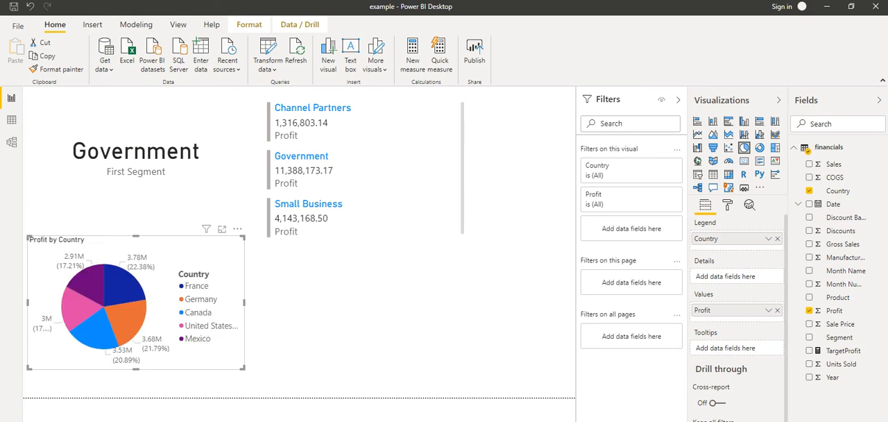
pyautogui.moveTo(139, 247); pyautogui.dragTo(347, 266)
pyautogui.moveTo(452, 322); pyautogui.dragTo(544, 322)
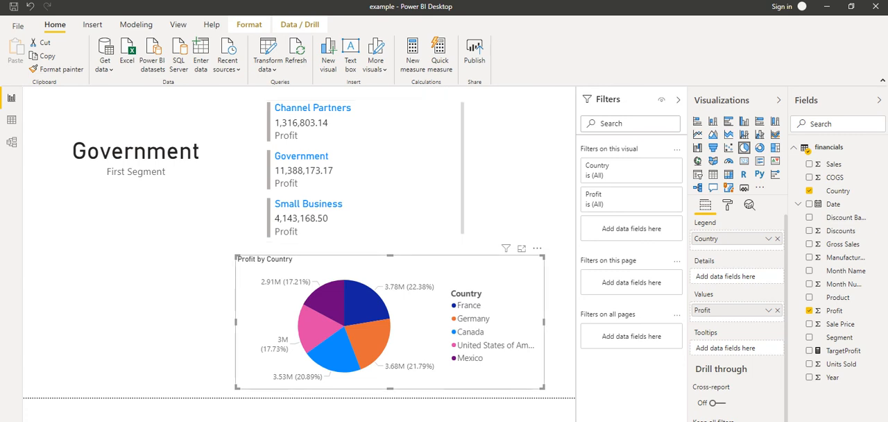
# - Cross-filter the multi-row card by selecting the France, Germany, Canada, United States of America and Mexico slices of the pie chart in turn
pyautogui.click(365, 304)
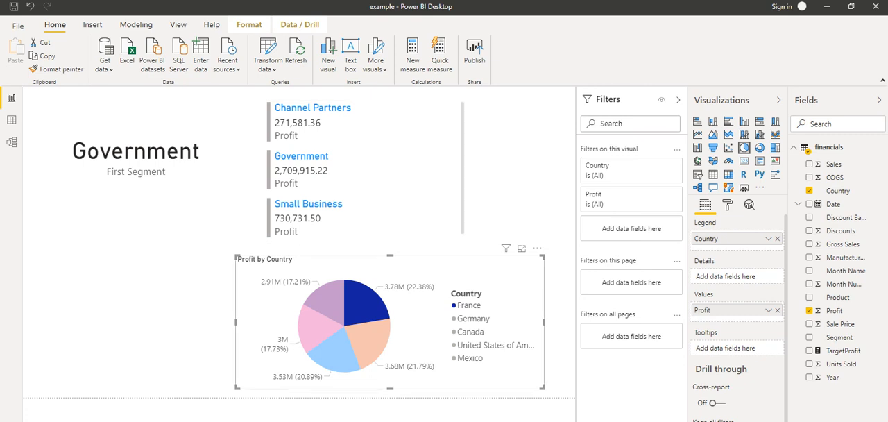
pyautogui.click(369, 342)
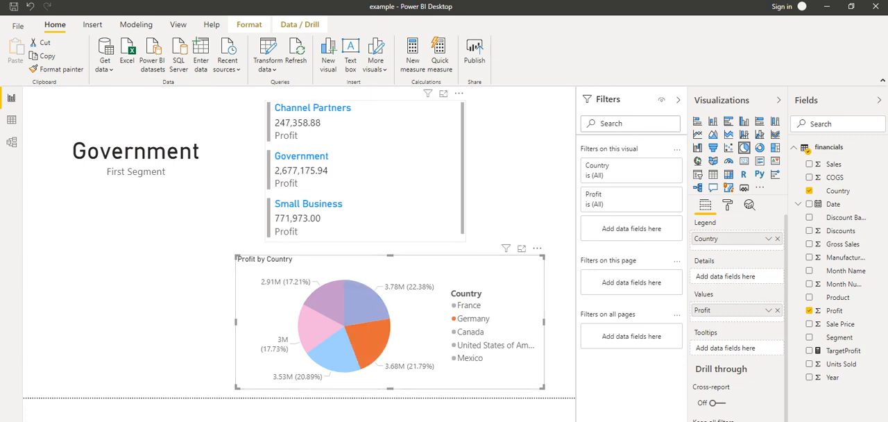
pyautogui.click(335, 352)
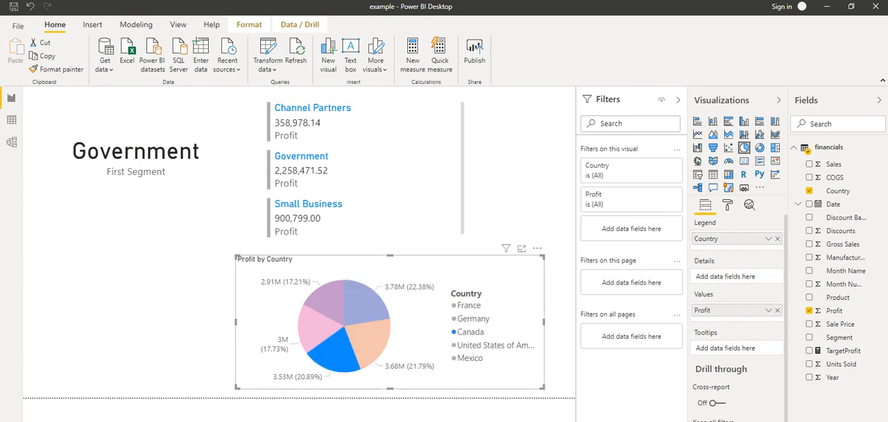
pyautogui.click(317, 330)
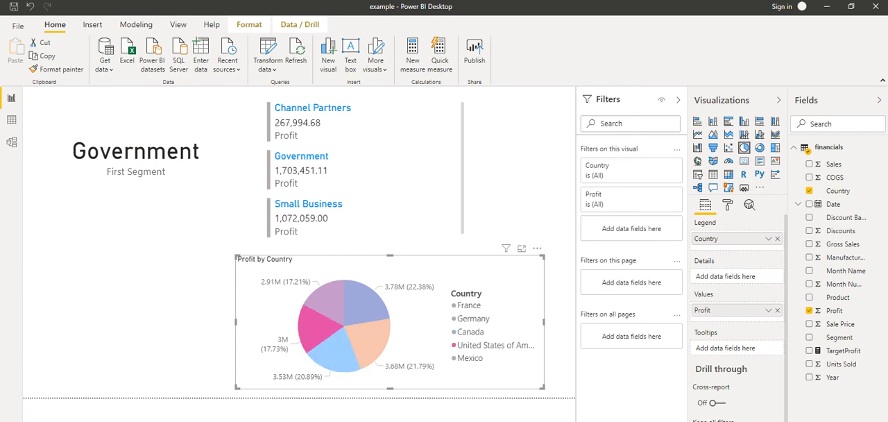
pyautogui.click(328, 302)
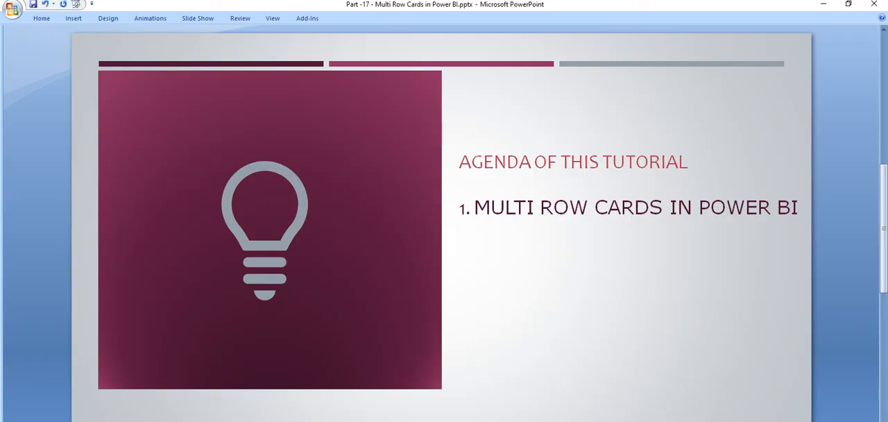
pyautogui.press('pagedown')
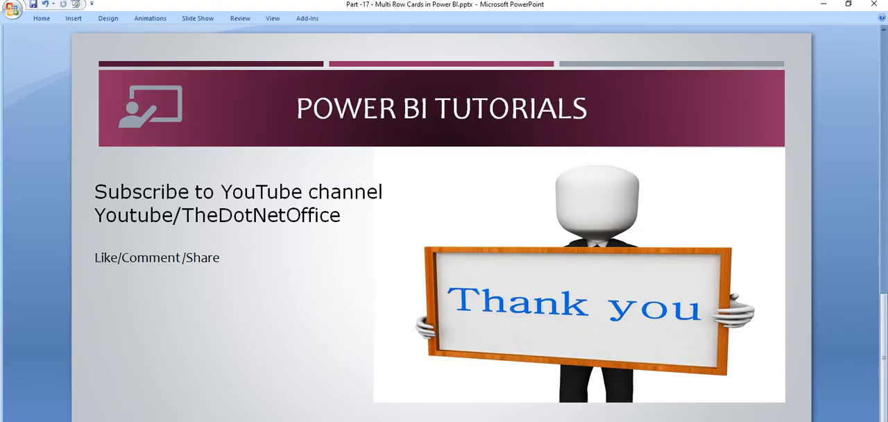